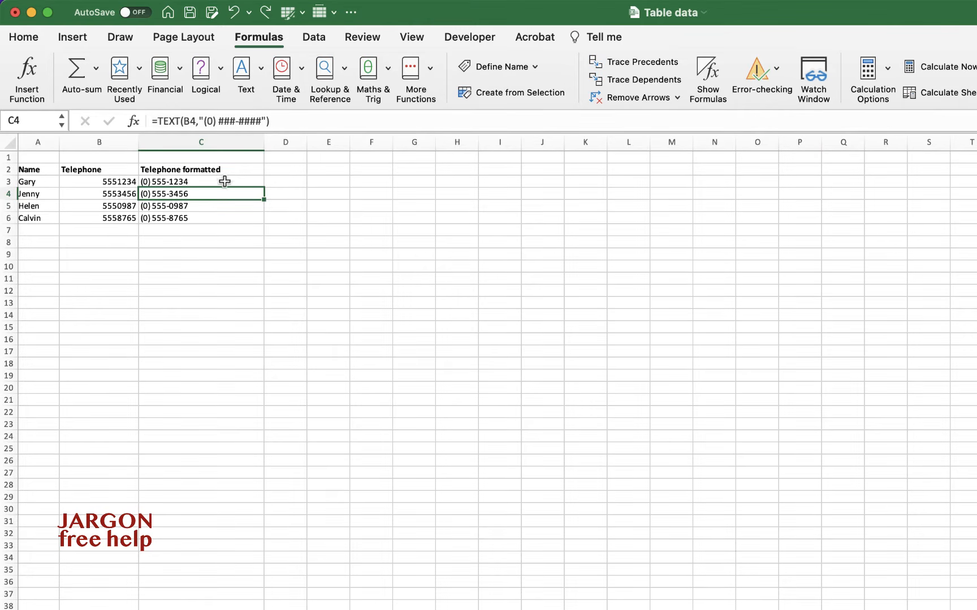
Step: Clear the existing formulas from C3:C6 in the Telephone formatted column and select C3
drag(224, 181, 226, 217)
key(Delete)
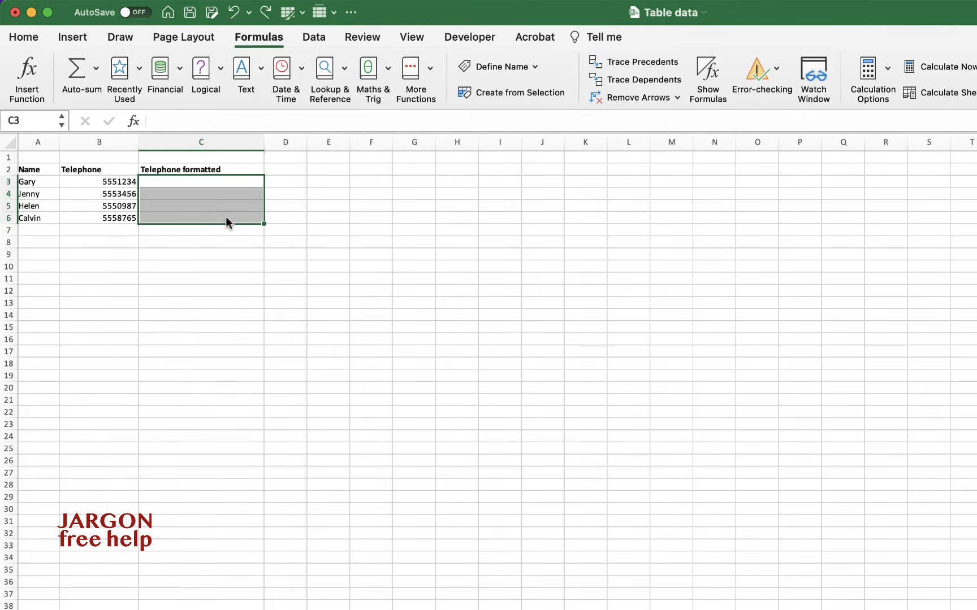
click(204, 183)
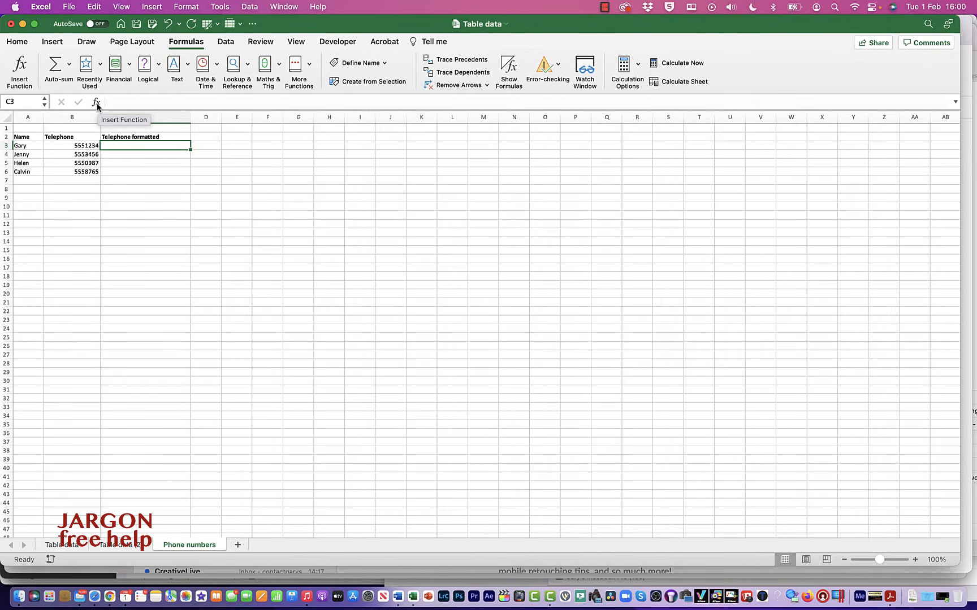
click(96, 102)
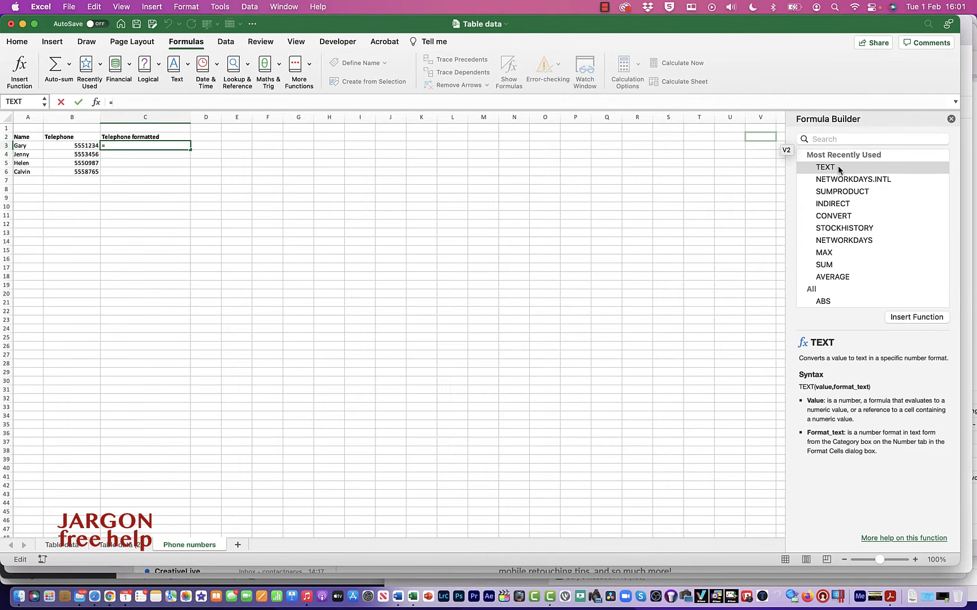
click(829, 141)
text(t)
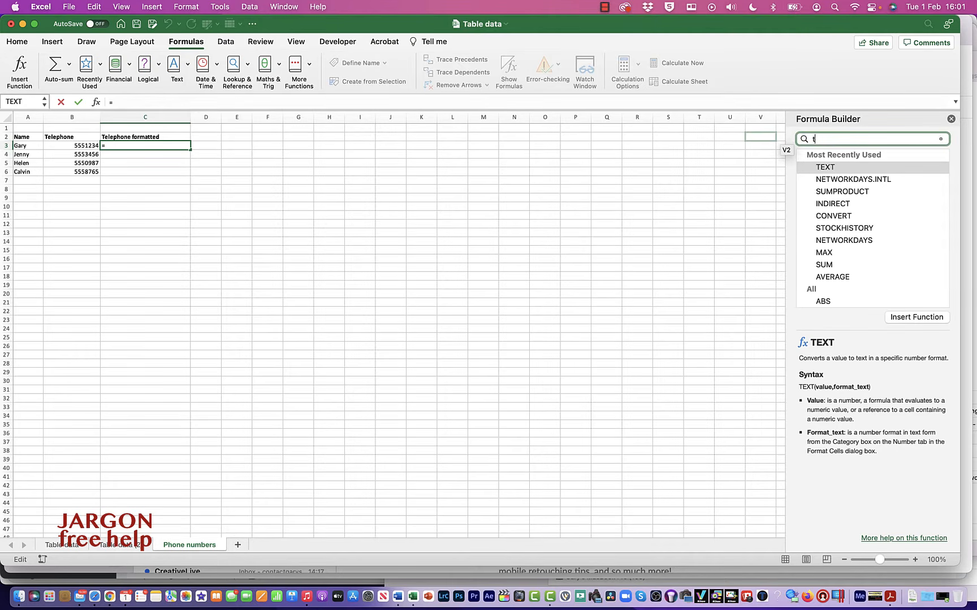
text(ext)
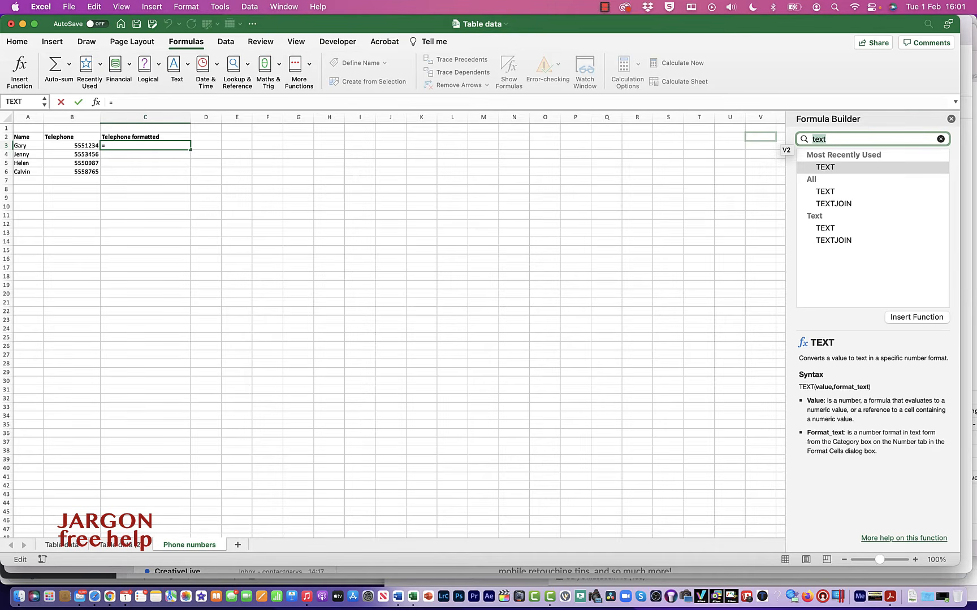
double_click(825, 167)
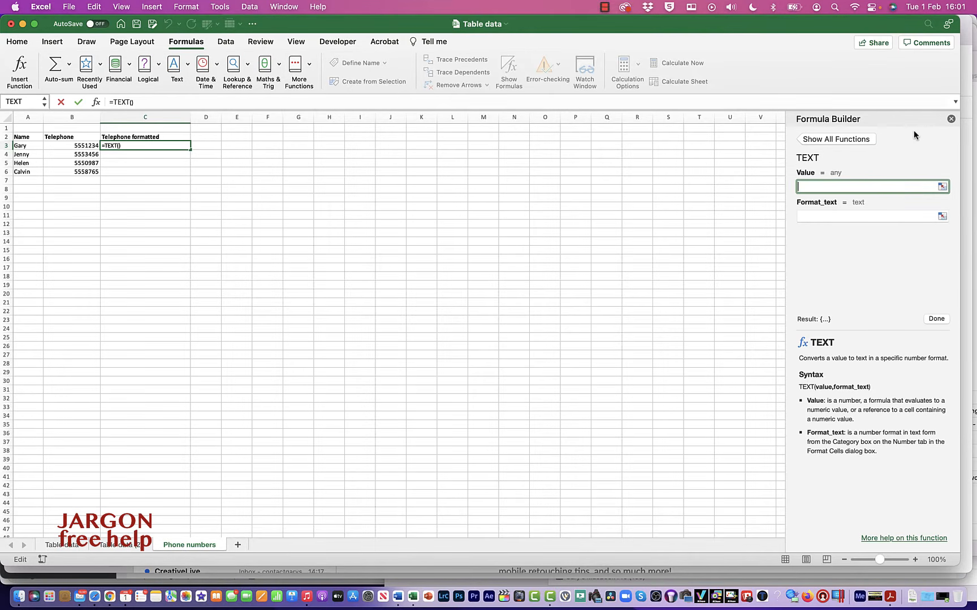
key(Escape)
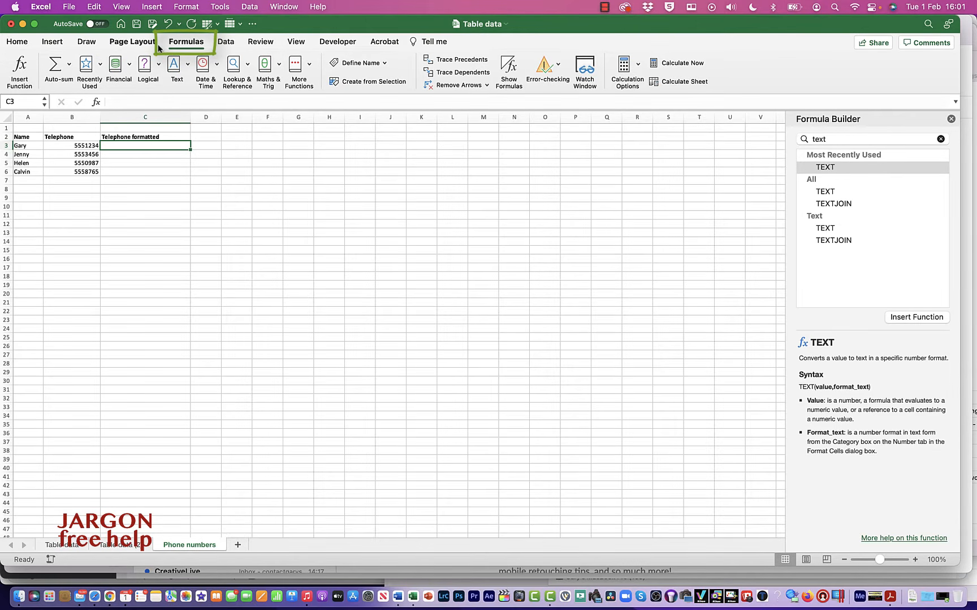
Step: Insert the TEXT function in C3 and set its Value argument to cell B3
click(184, 65)
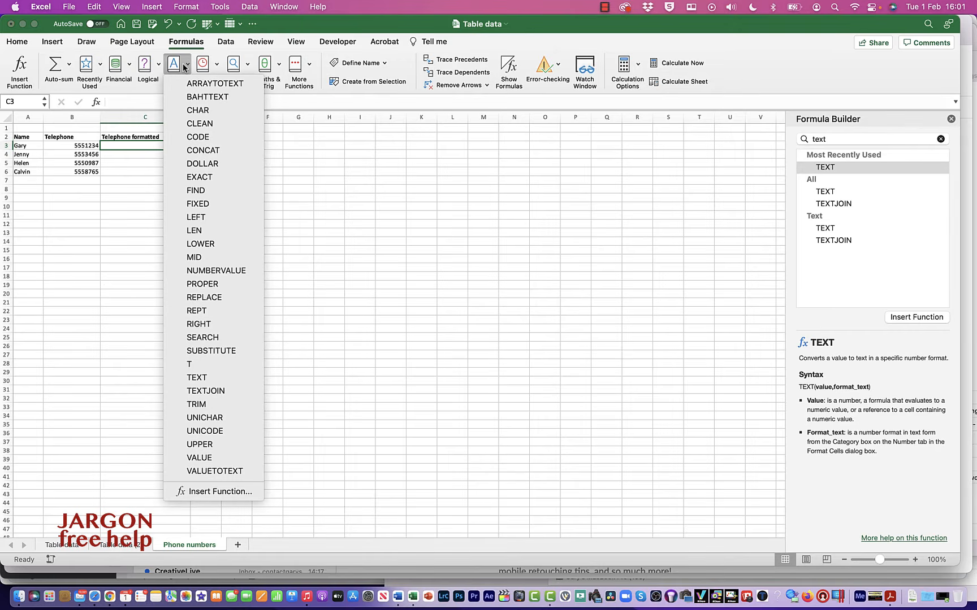
click(241, 382)
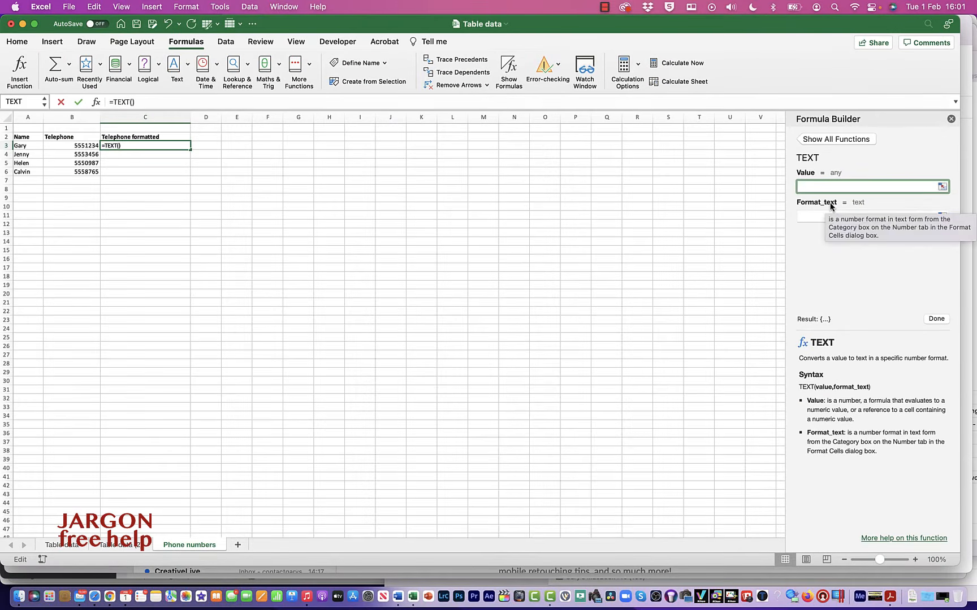
click(92, 146)
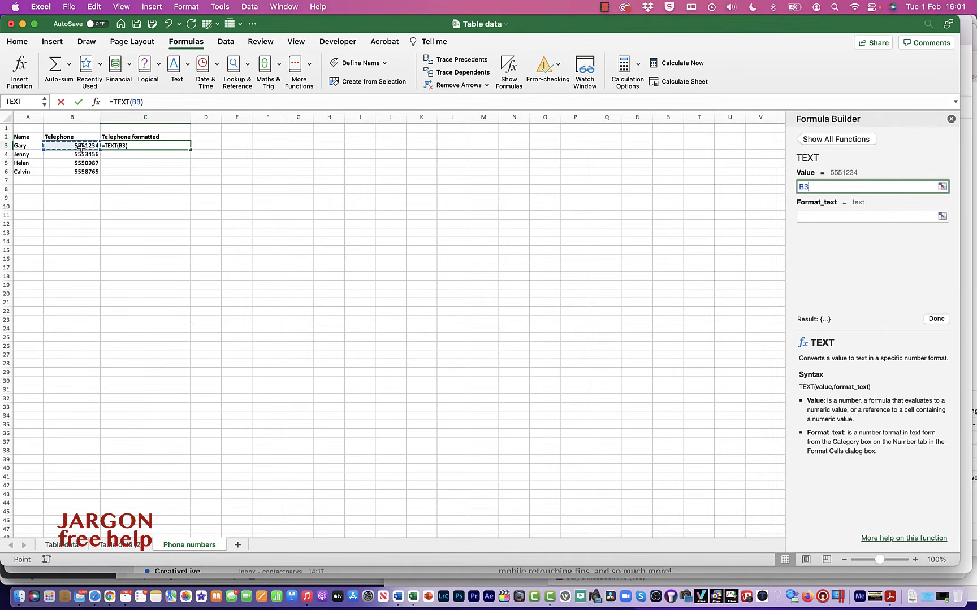
click(842, 219)
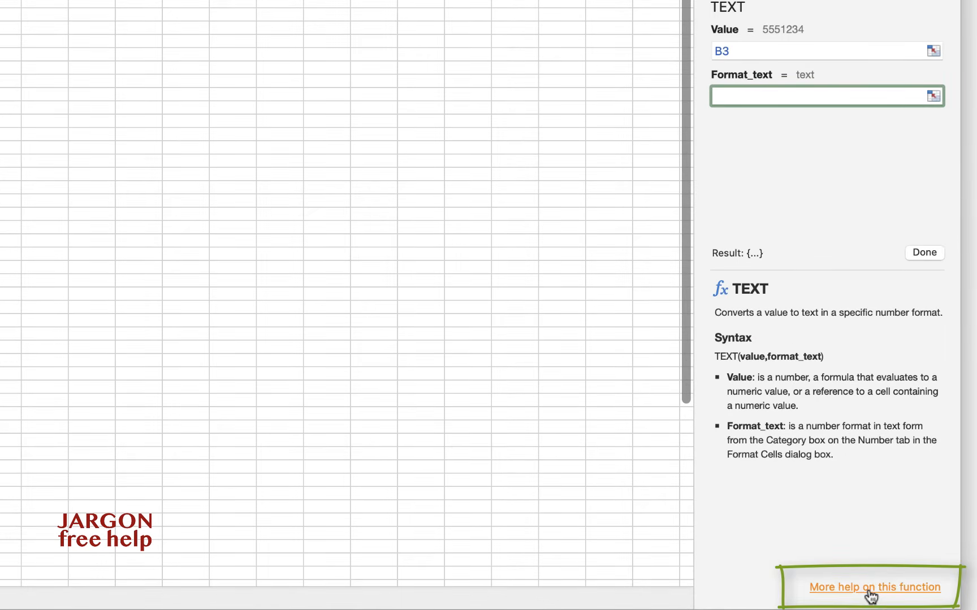
Step: Examine the help article on the TEXT function, focusing on its example formulas and format codes
click(869, 590)
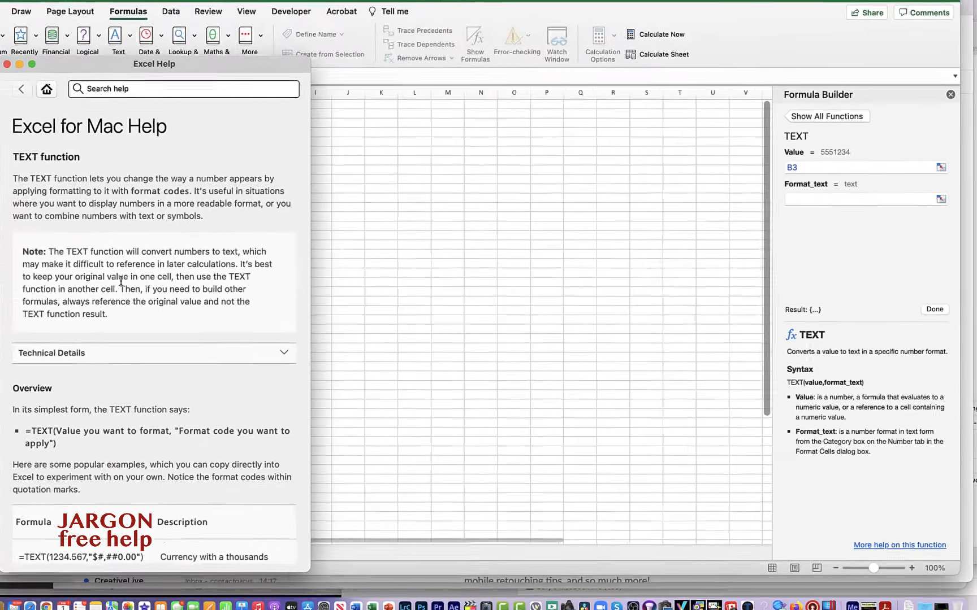
scroll(240, 290, down, 10)
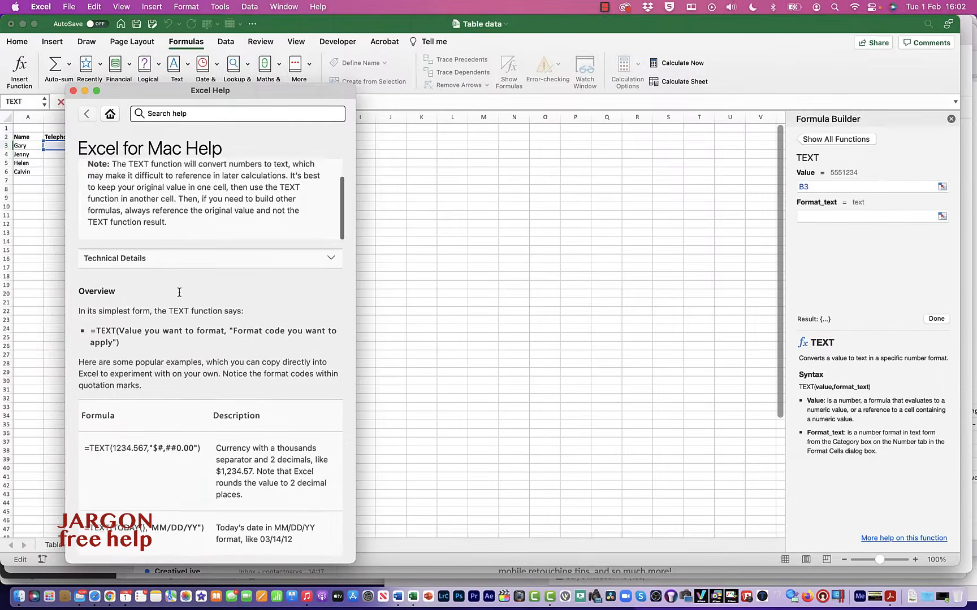
scroll(180, 292, down, 1)
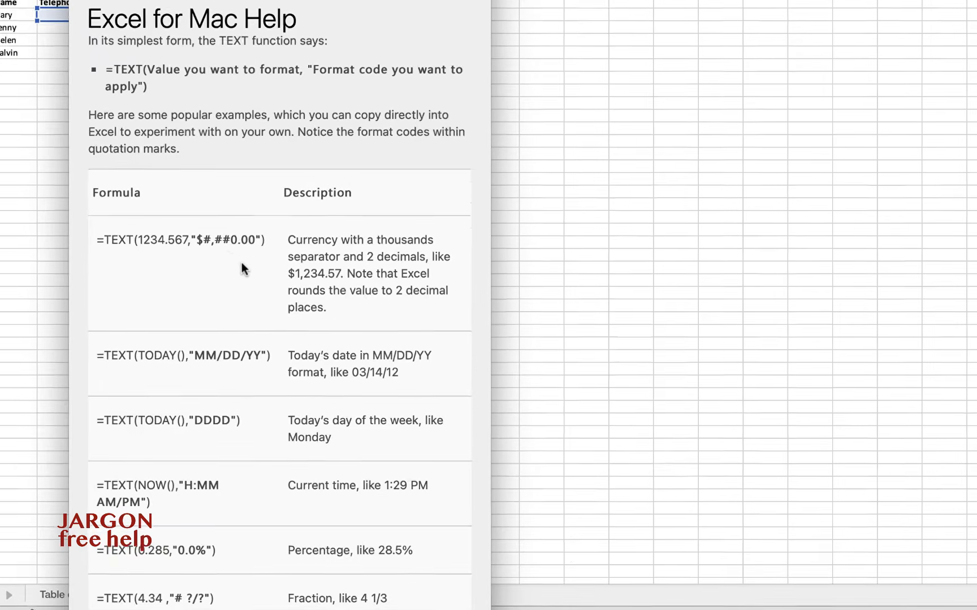
scroll(172, 307, down, 1)
scroll(226, 251, down, 2)
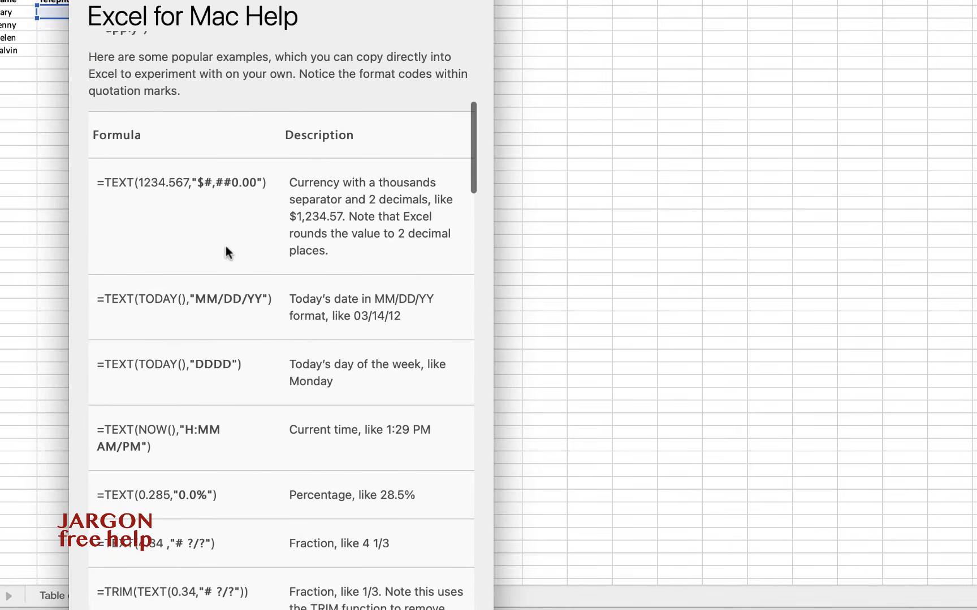
scroll(191, 185, up, 1)
drag(191, 190, 264, 193)
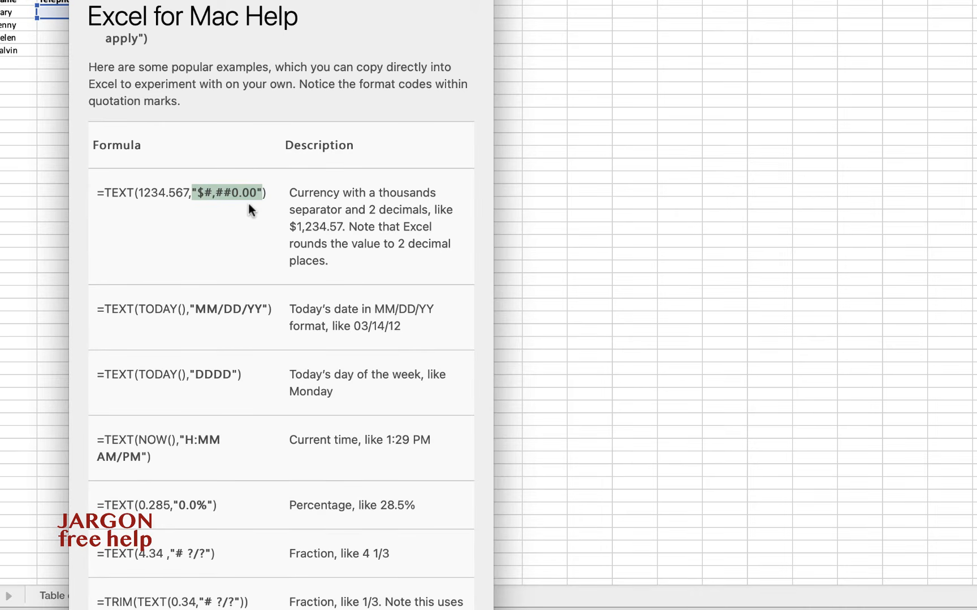
scroll(249, 206, down, 5)
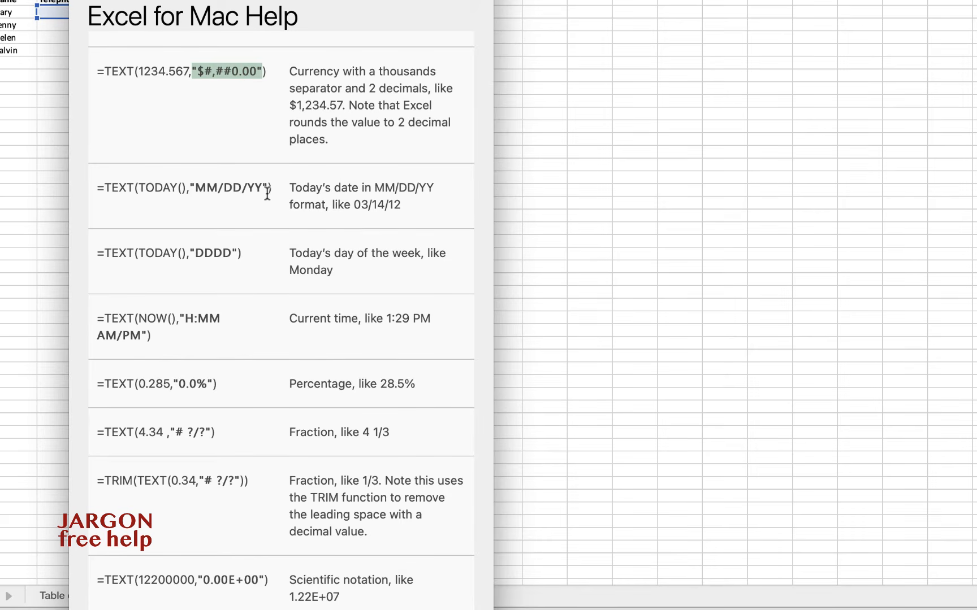
scroll(265, 195, down, 1)
scroll(255, 198, down, 5)
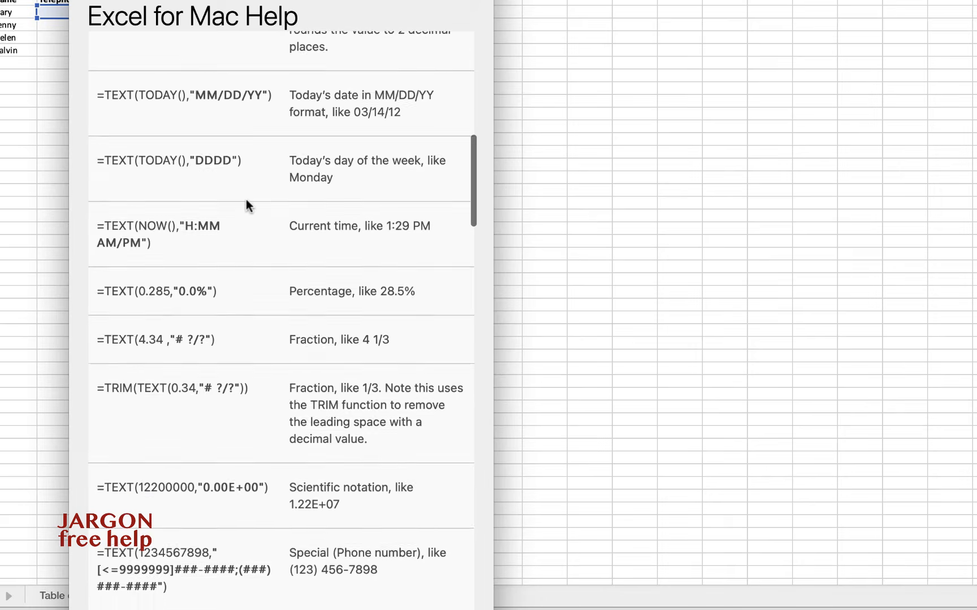
scroll(246, 199, up, 2)
scroll(246, 198, up, 10)
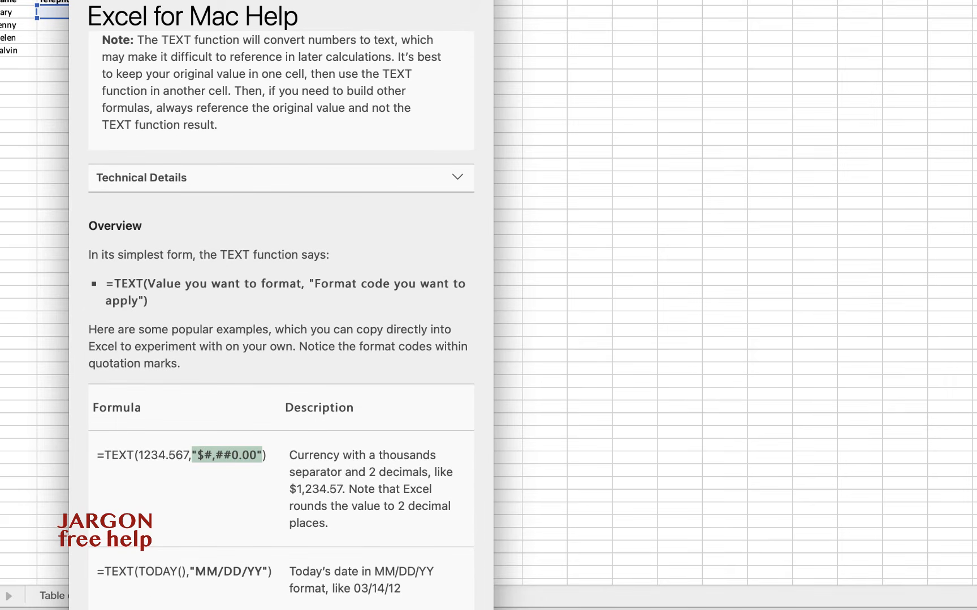
scroll(180, 47, down, 3)
scroll(181, 57, down, 15)
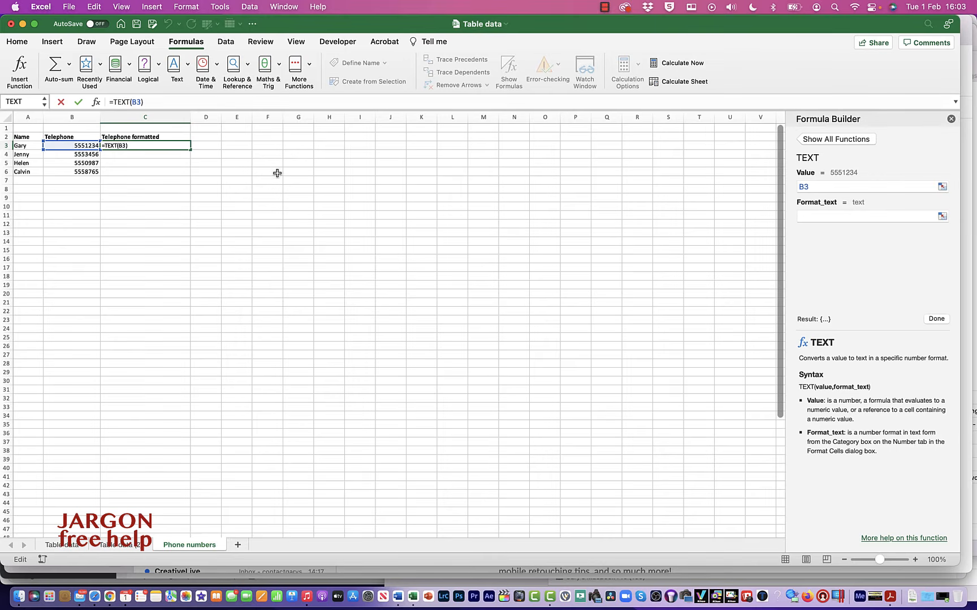
click(839, 218)
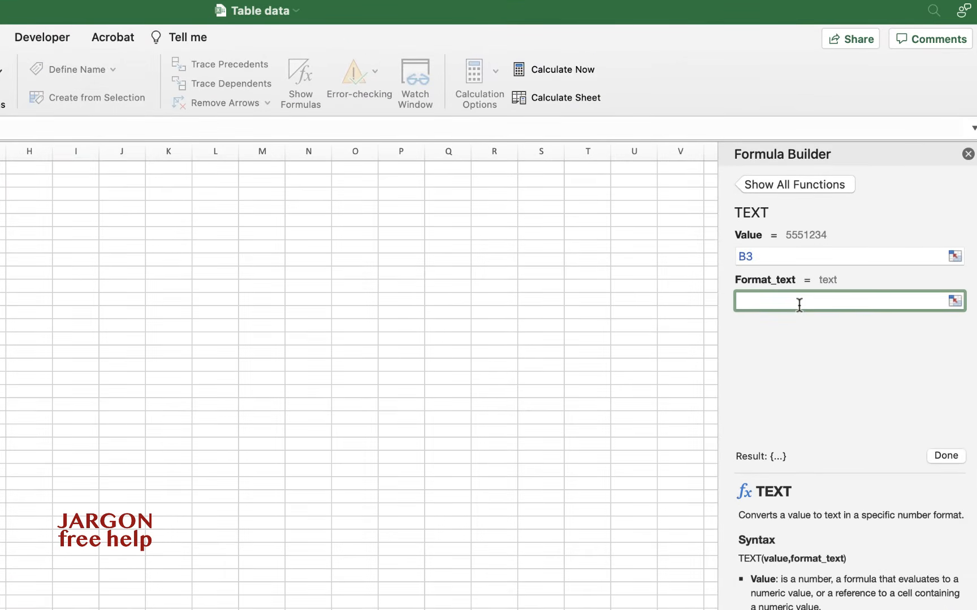
text("(0) ###-####)
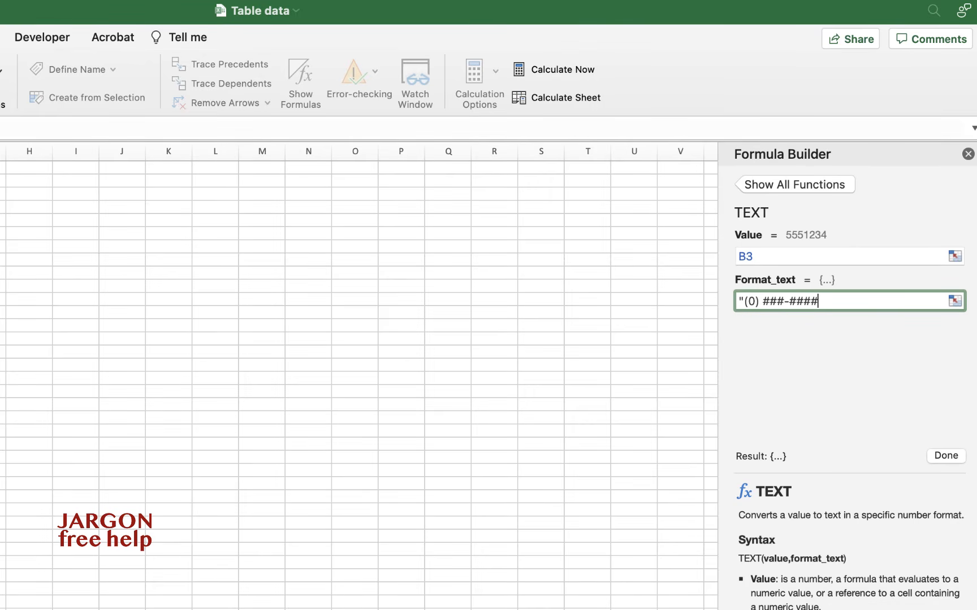
key(BackSpace)
key(BackSpace)
key(BackSpace)
key(BackSpace)
key(BackSpace)
key(BackSpace)
key(BackSpace)
key(BackSpace)
key(BackSpace)
key(BackSpace)
key(BackSpace)
key(BackSpace)
Step: Set the Format_text argument of the TEXT function to "#" and accept the formula in C3
text(#")
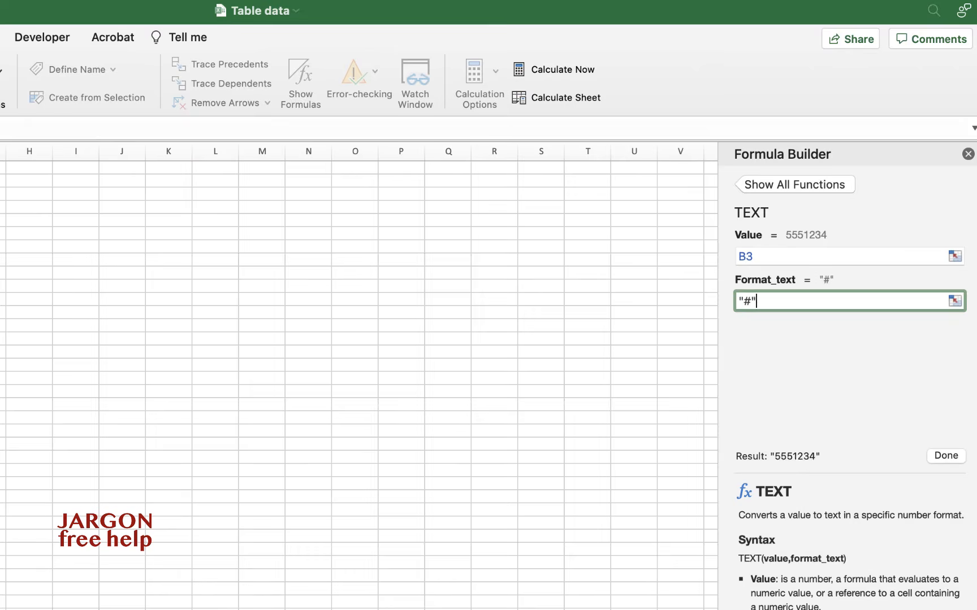
key(Return)
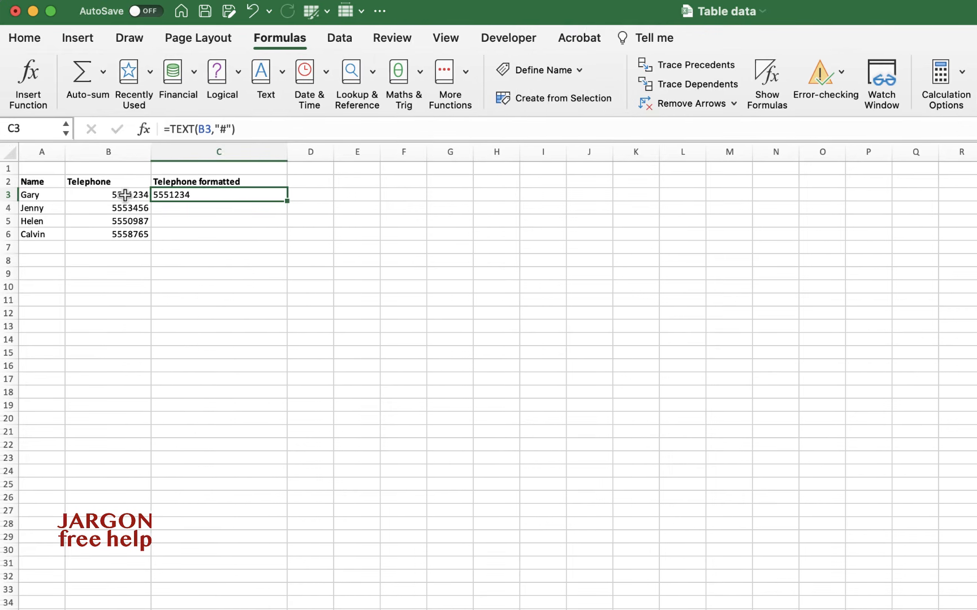
Step: Extend the Format_text argument in C3 to "()) ###-####" and accept the formula
click(737, 306)
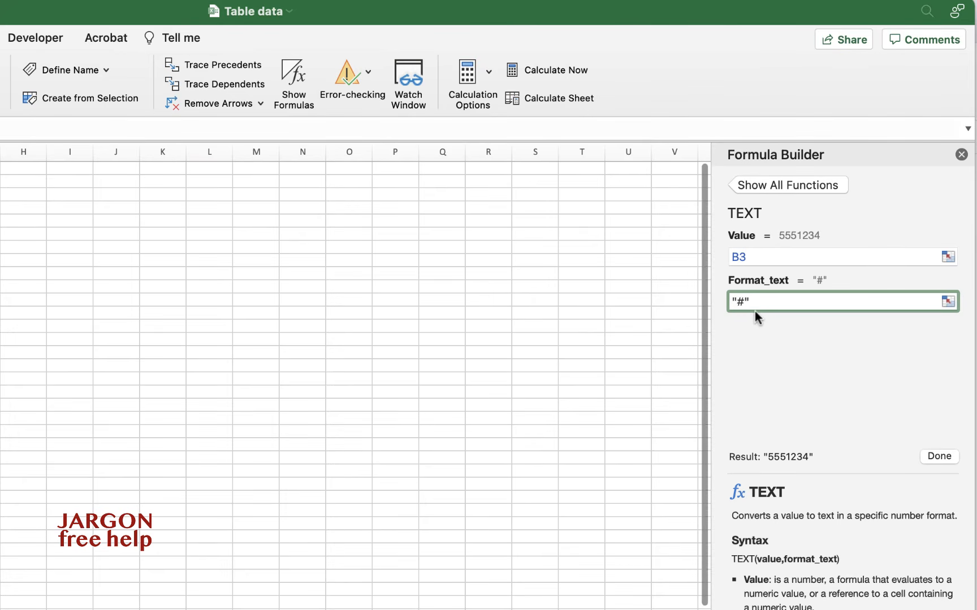
text(())
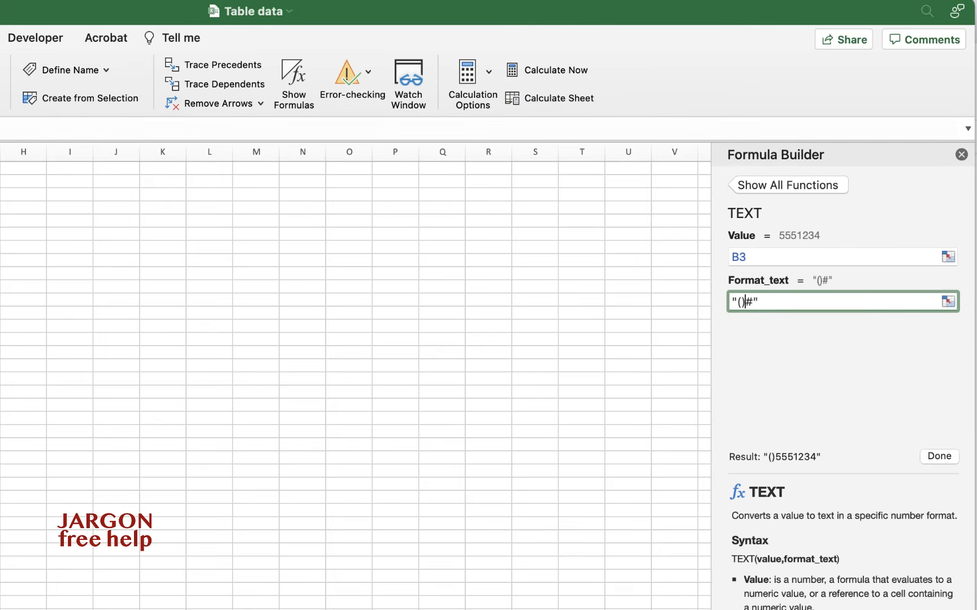
text() )
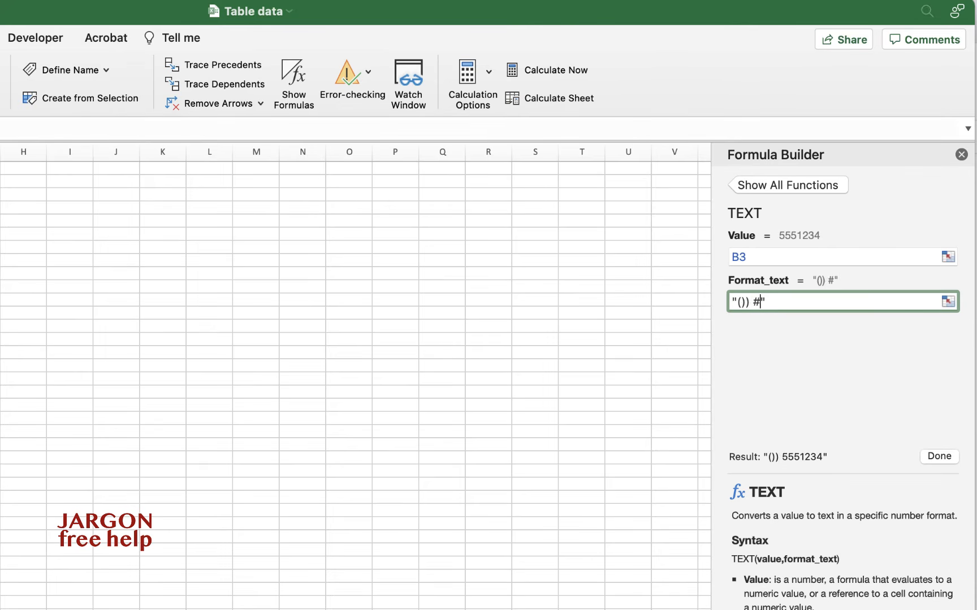
text(###-####)
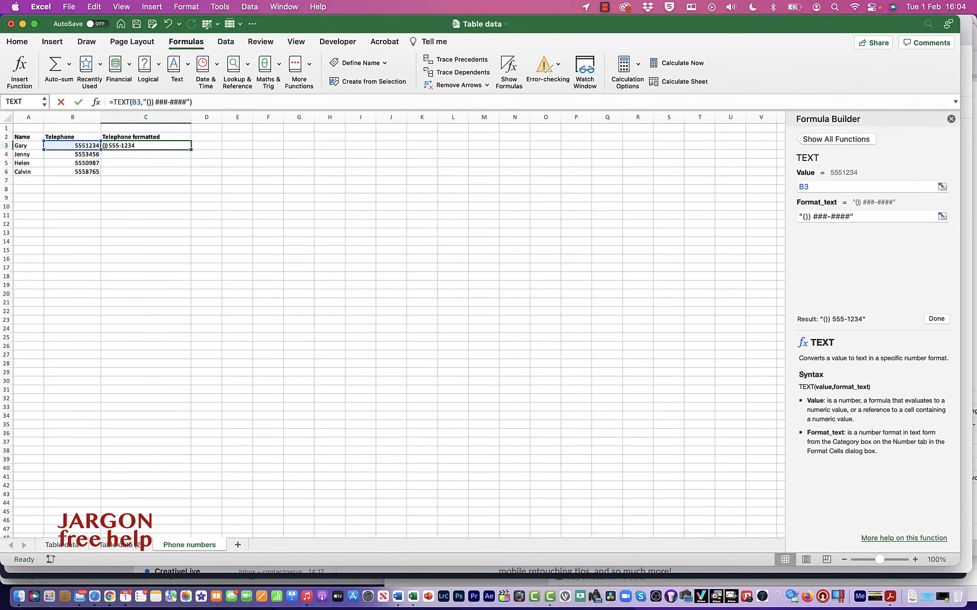
key(Return)
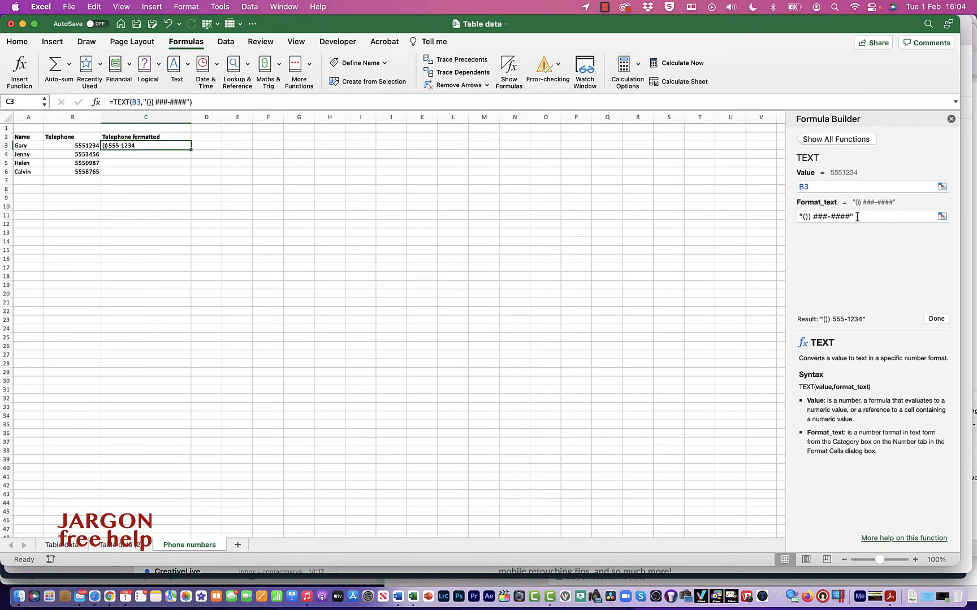
Step: Correct the bracketed prefix in the Format_text argument so that it reads "(0) ###-####", and accept the formula
click(805, 219)
key(BackSpace)
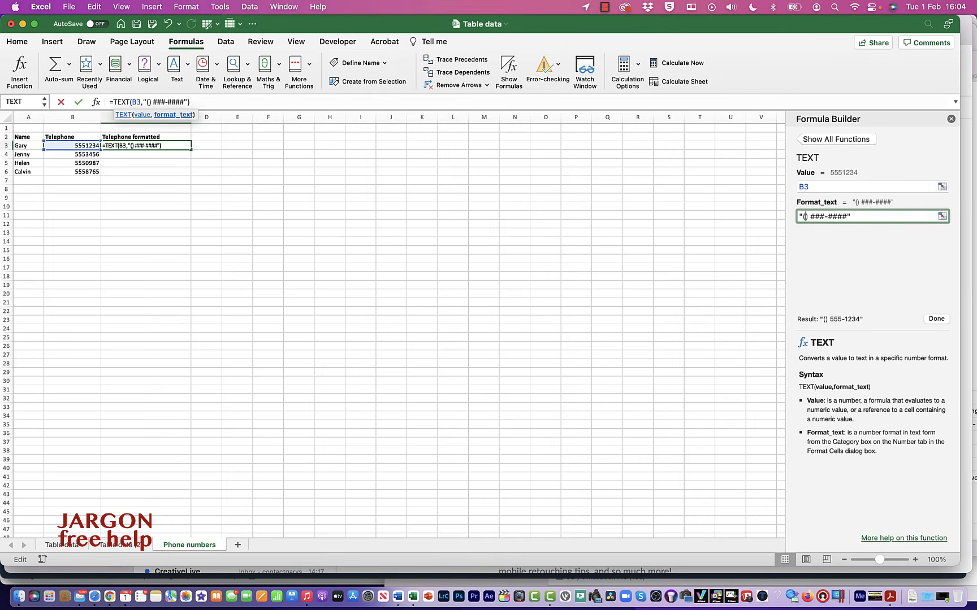
text(0)
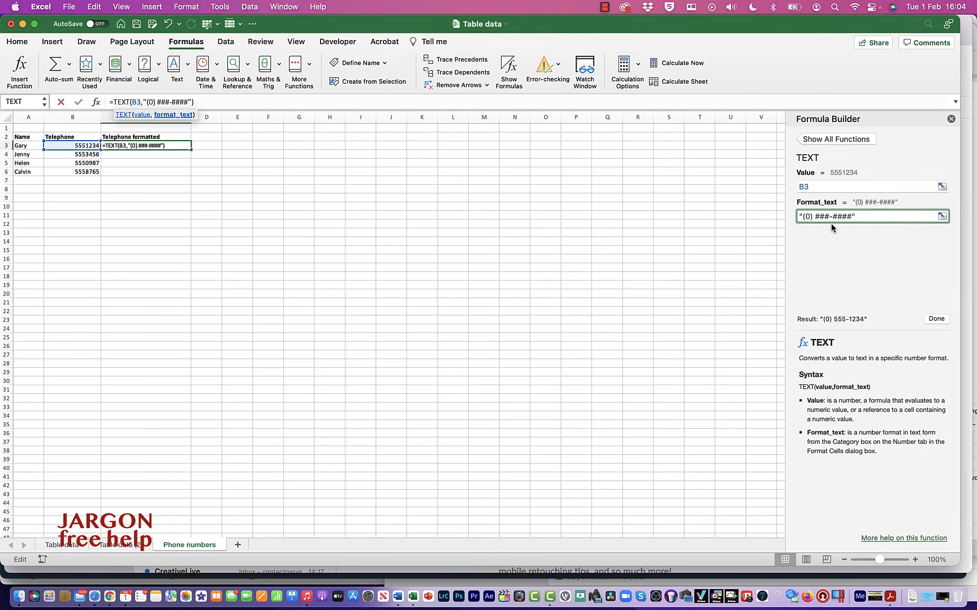
key(Return)
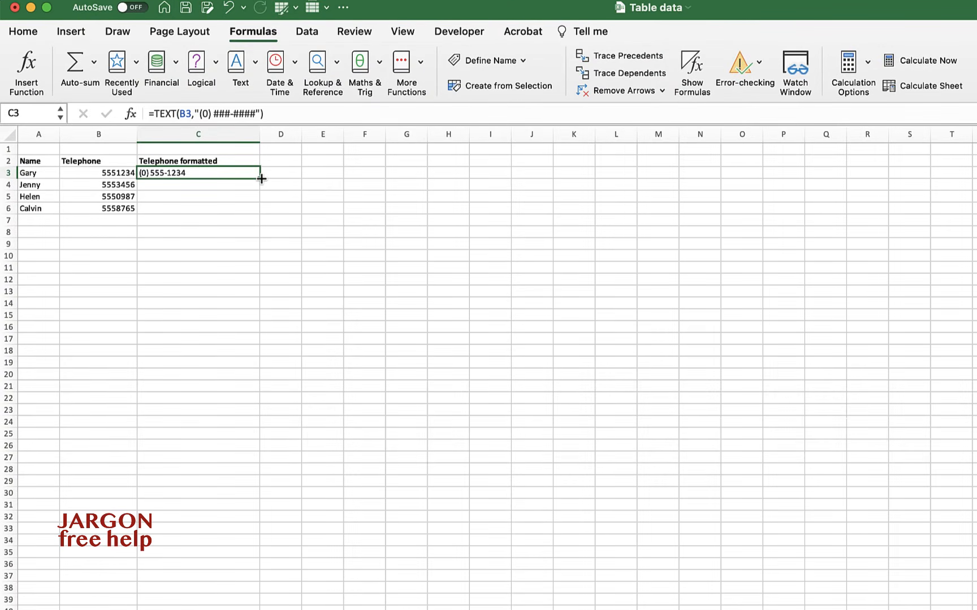
Step: Try filling the C3 formula down through C6, check the formula in C6, and undo the fill
drag(261, 179, 263, 215)
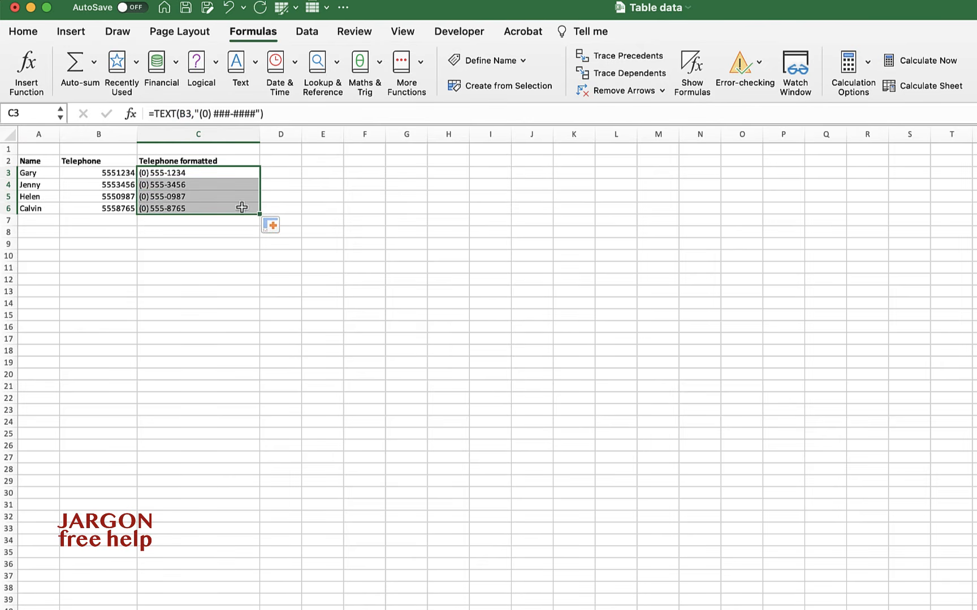
click(241, 208)
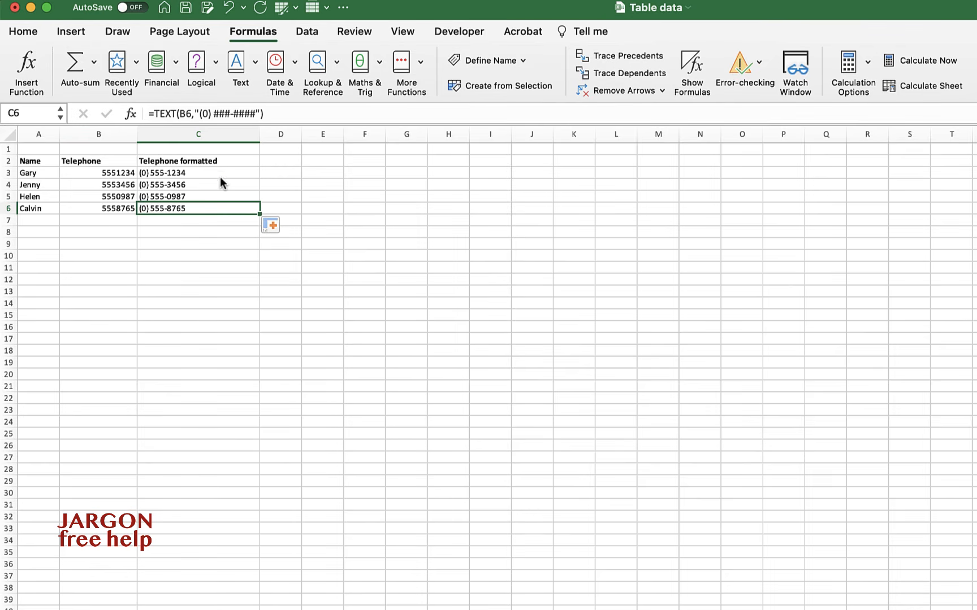
key(super+z)
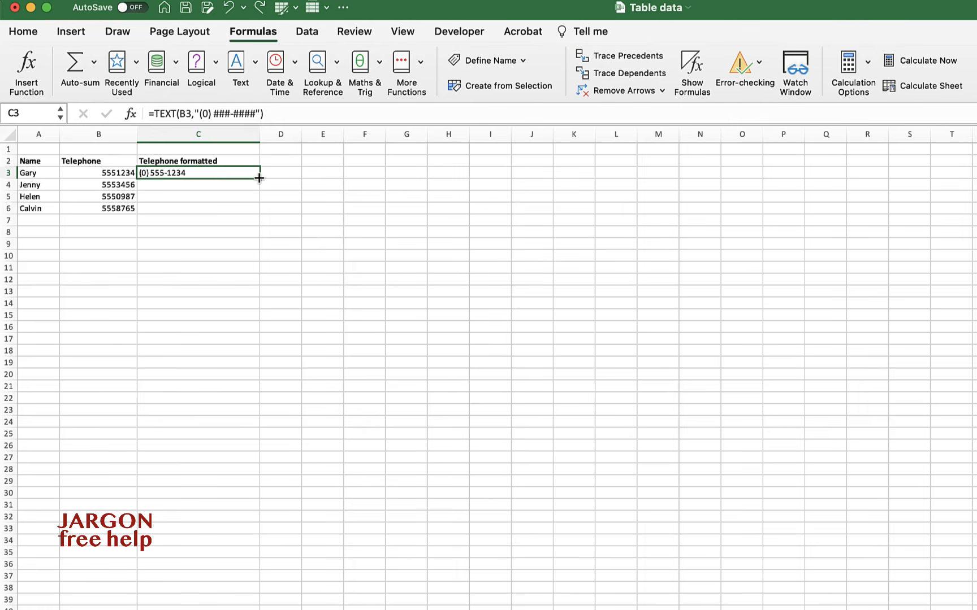
Step: Fill the C3 formula down through C6 without formatting and check the copied formula in C5
drag(259, 177, 261, 211)
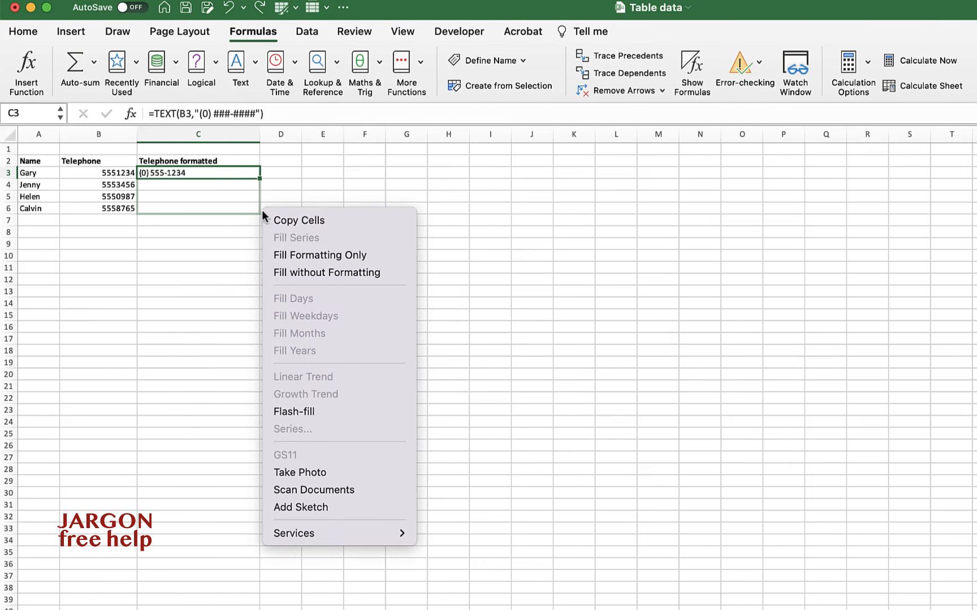
click(392, 277)
click(170, 201)
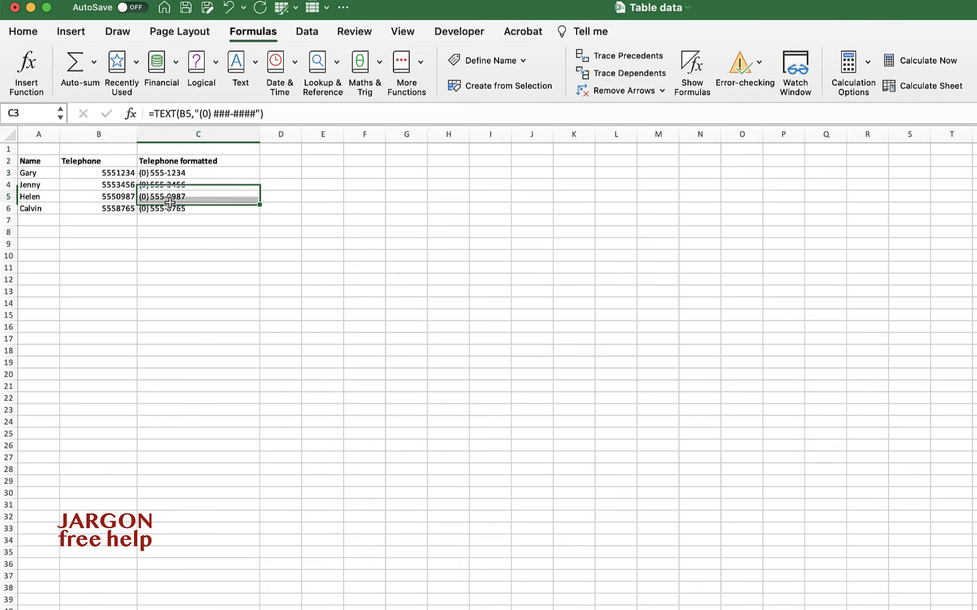